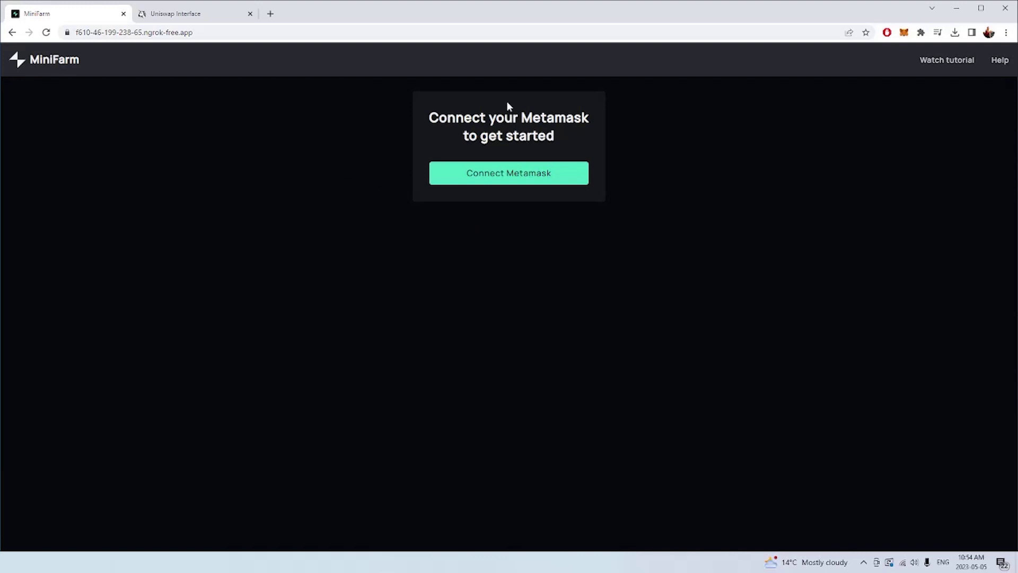
- Connect the MetaMask wallet to MiniFarm to reveal the WMINIMA/USDT pool card with Go to Uniswap
{"action": "left_click", "coordinate": [495, 180]}
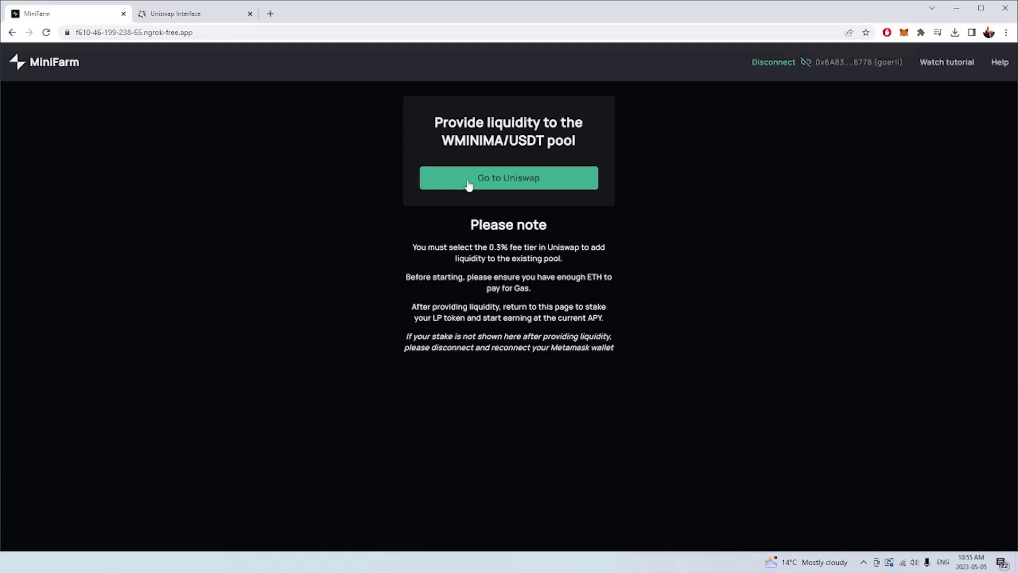
- Switch to the Uniswap tab showing Add Liquidity for the testUSDC/wMINIMA pair
{"action": "left_click", "coordinate": [193, 21]}
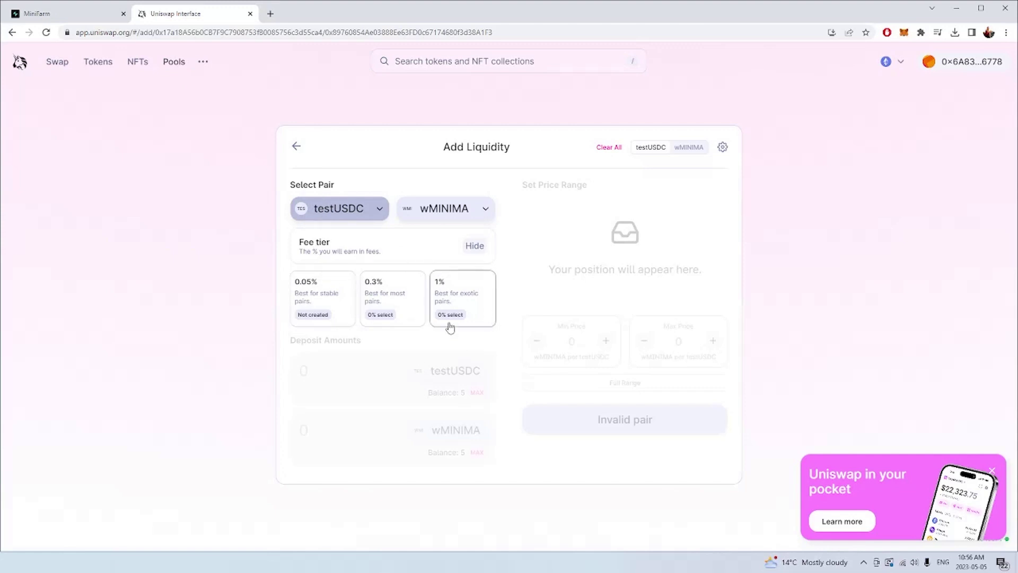
- Select the 0.3% fee tier for the testUSDC/wMINIMA pair
{"action": "left_click", "coordinate": [383, 289]}
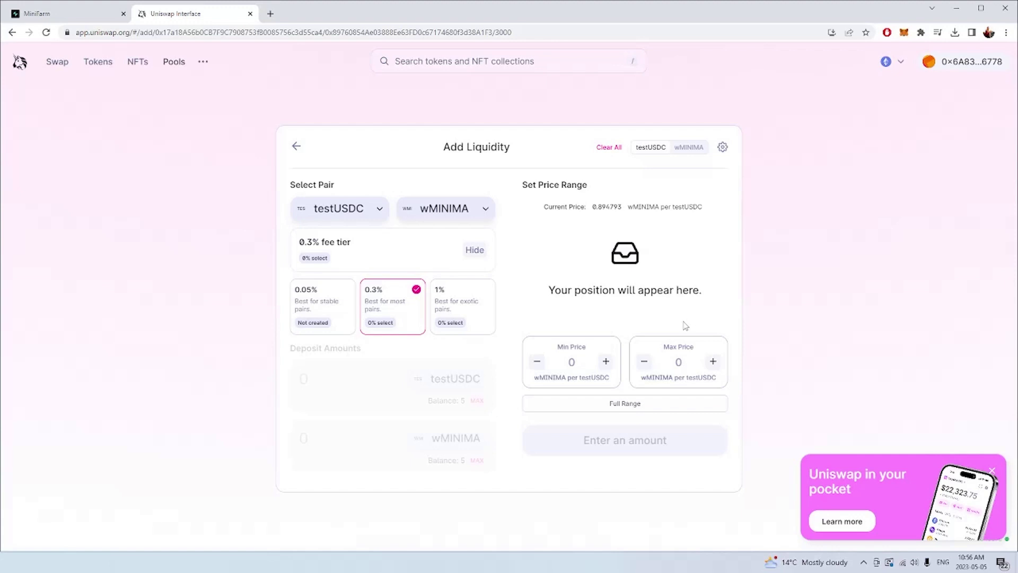
- Set the price range to Full Range, from 0 to ∞ wMINIMA per testUSDC
{"action": "left_click", "coordinate": [629, 410]}
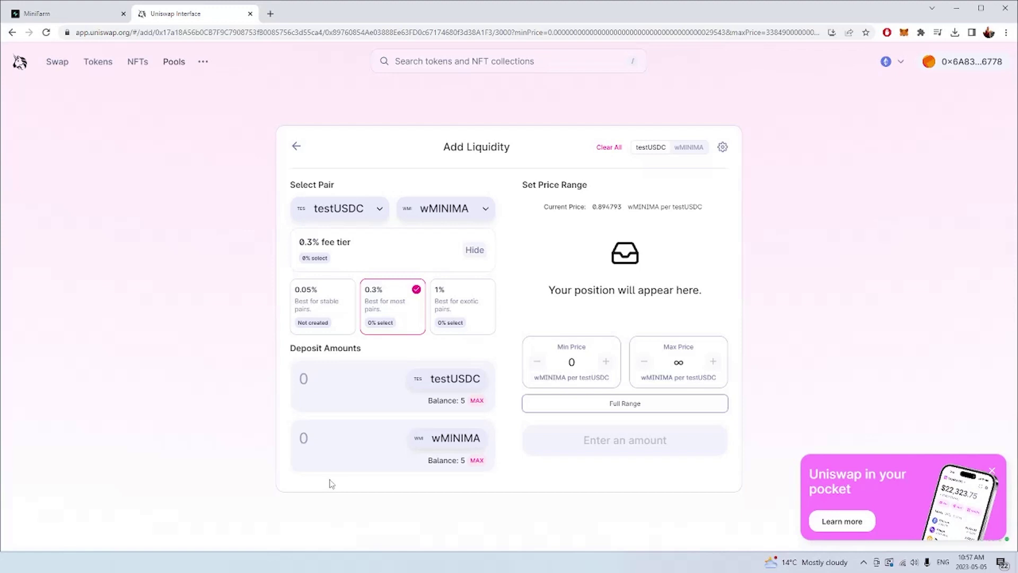
- Enter 5 testUSDC as the deposit, auto-paired with 4.47396 wMINIMA
{"action": "left_click", "coordinate": [333, 376]}
{"action": "type", "text": "5"}
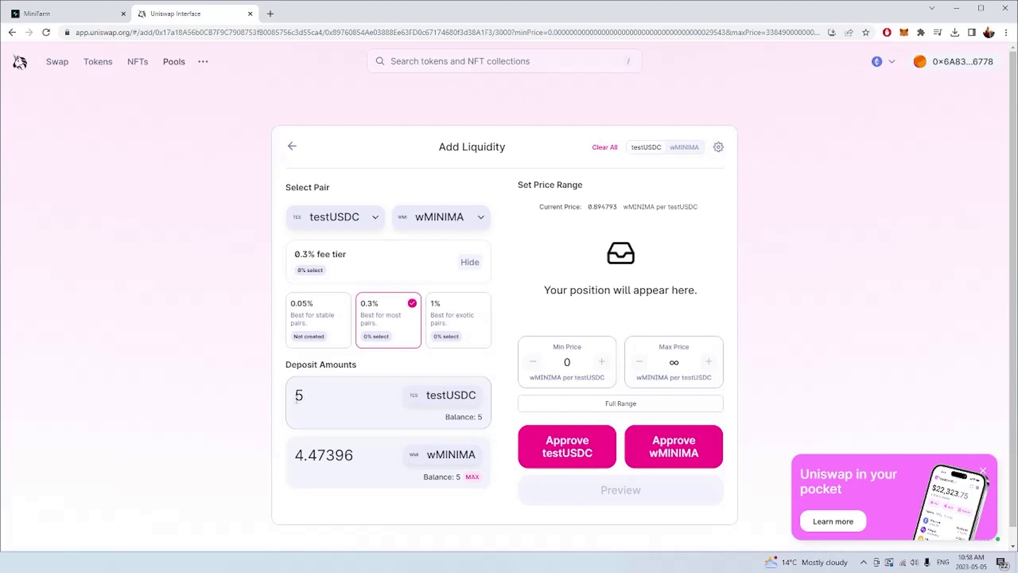
{"action": "left_click", "coordinate": [565, 445]}
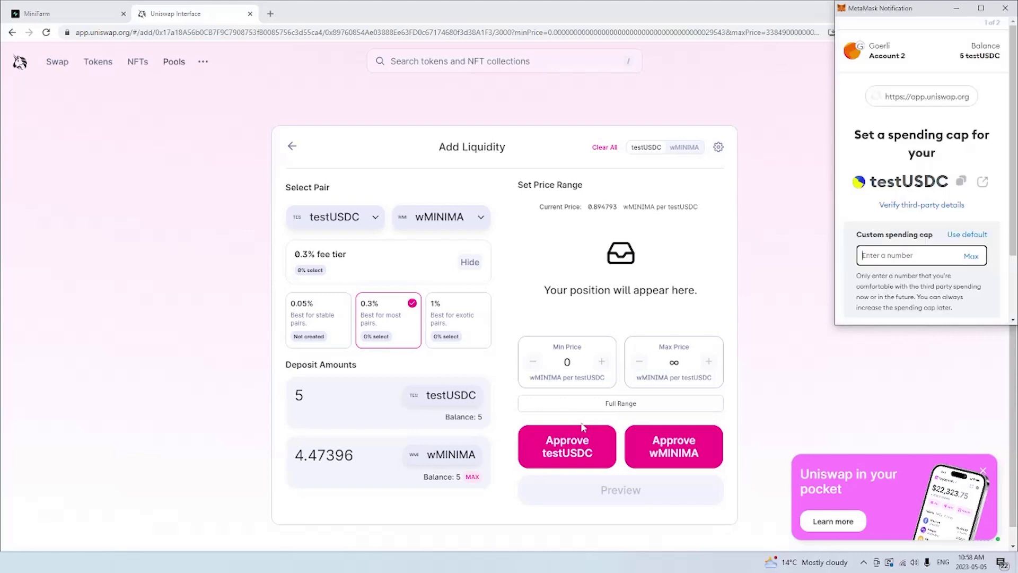
{"action": "left_click", "coordinate": [971, 256]}
{"action": "scroll", "coordinate": [877, 258], "scroll_direction": "down", "scroll_amount": 2}
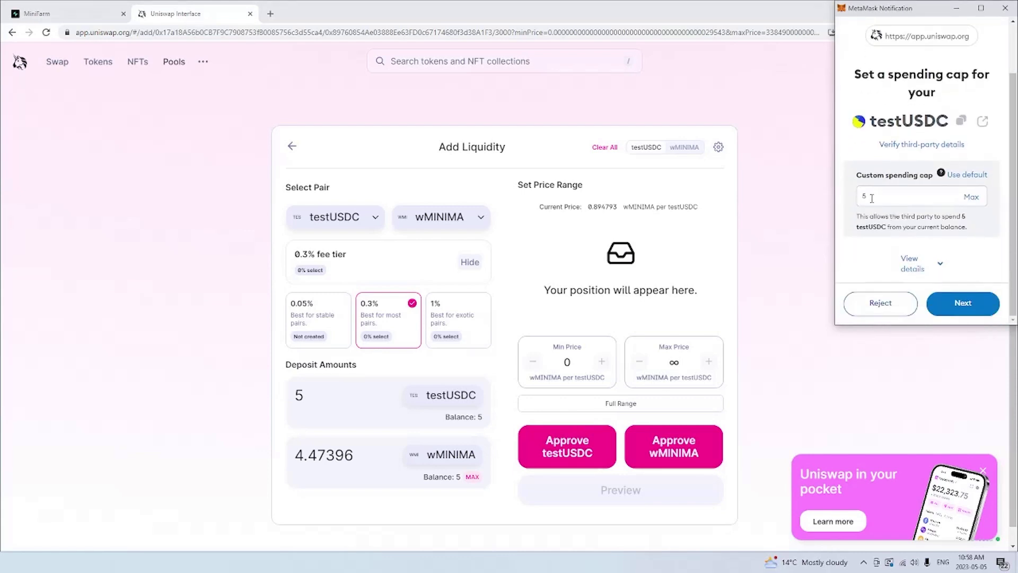
{"action": "left_click", "coordinate": [945, 304]}
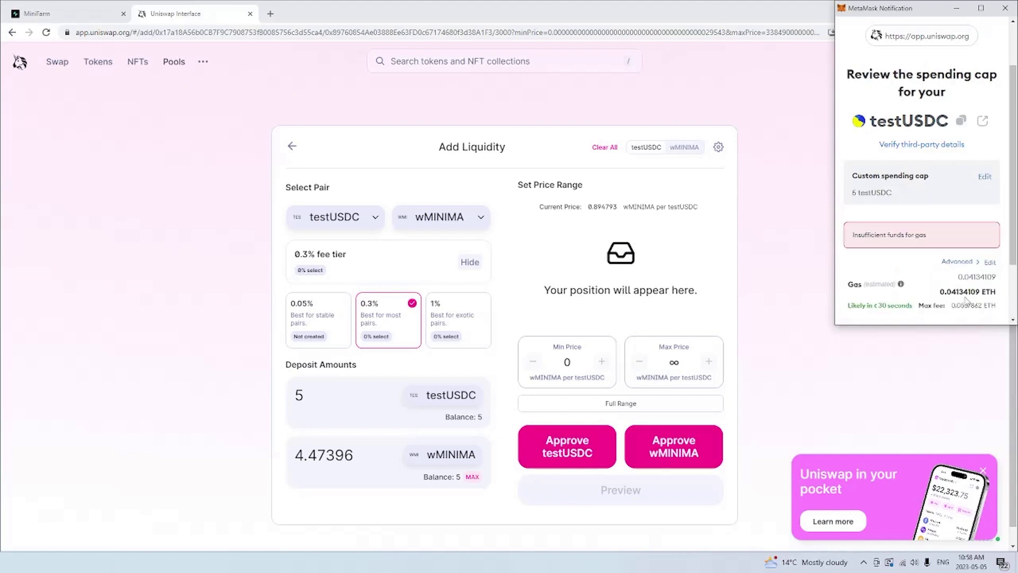
{"action": "scroll", "coordinate": [966, 296], "scroll_direction": "down", "scroll_amount": 2}
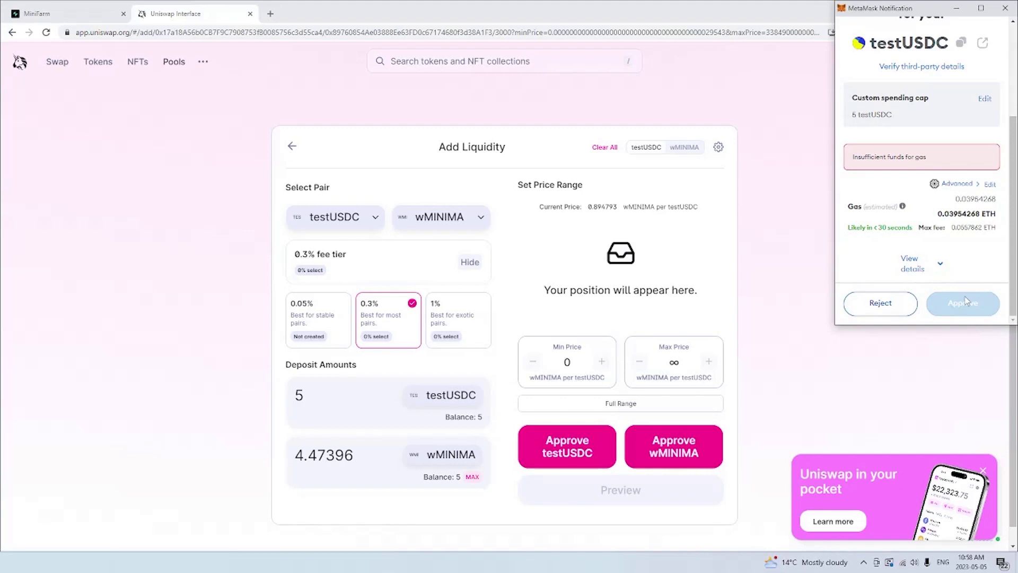
- Reject the approval lacking gas funds and switch MetaMask to Account 1
{"action": "left_click", "coordinate": [901, 308]}
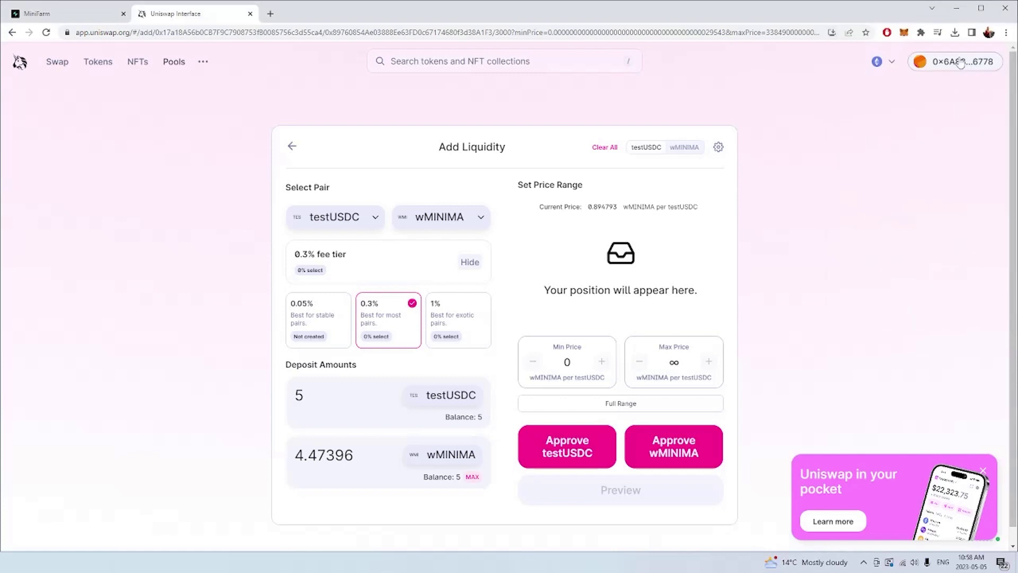
{"action": "left_click", "coordinate": [905, 33]}
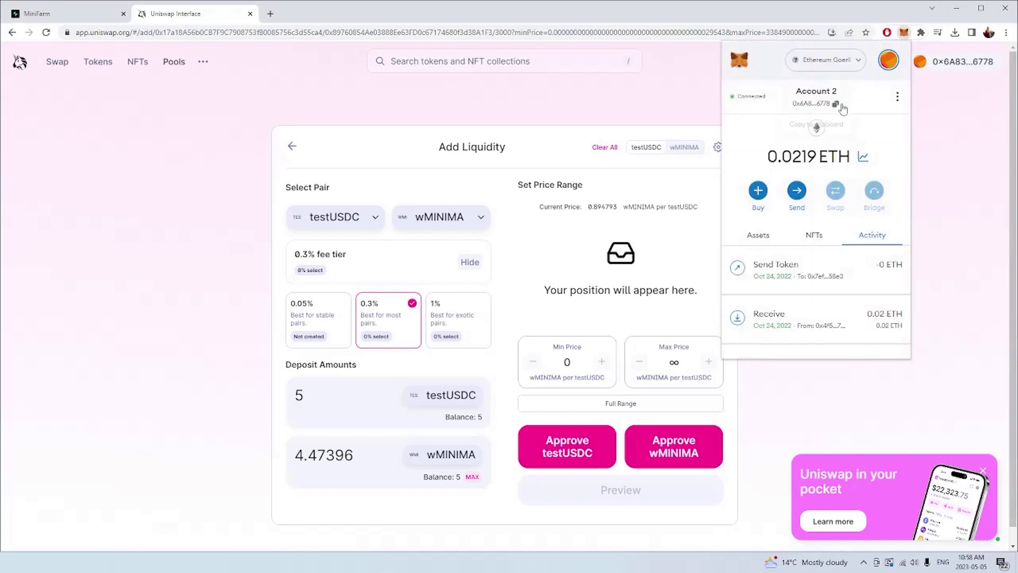
{"action": "left_click", "coordinate": [889, 62]}
{"action": "left_click", "coordinate": [807, 130]}
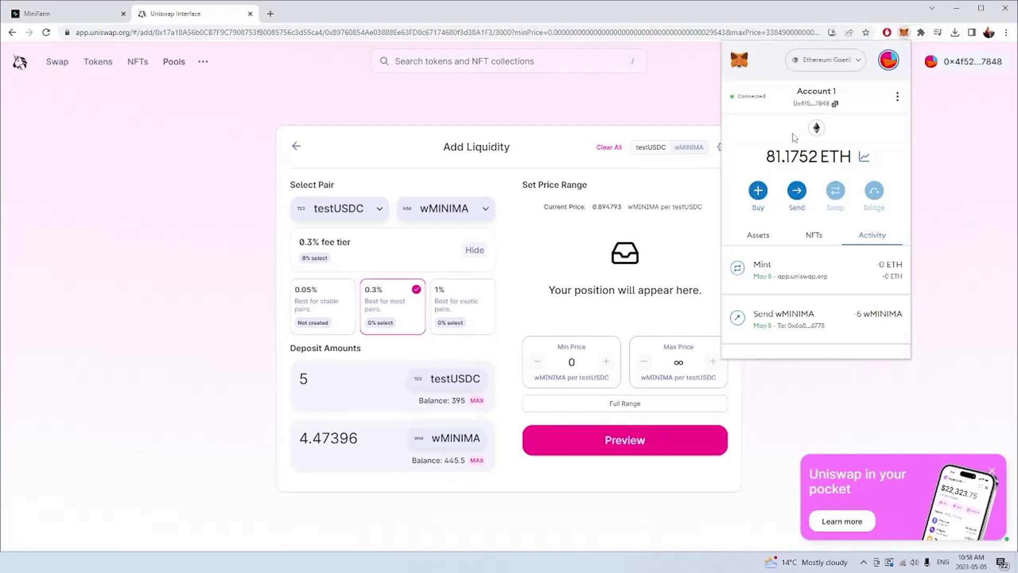
- Send 5 ETH from Account 1 to Account 2's pasted address
{"action": "left_click", "coordinate": [798, 189]}
{"action": "type", "text": "0x6A83cB9f3471A58C0495E74d7E6Fb1C956EA6778"}
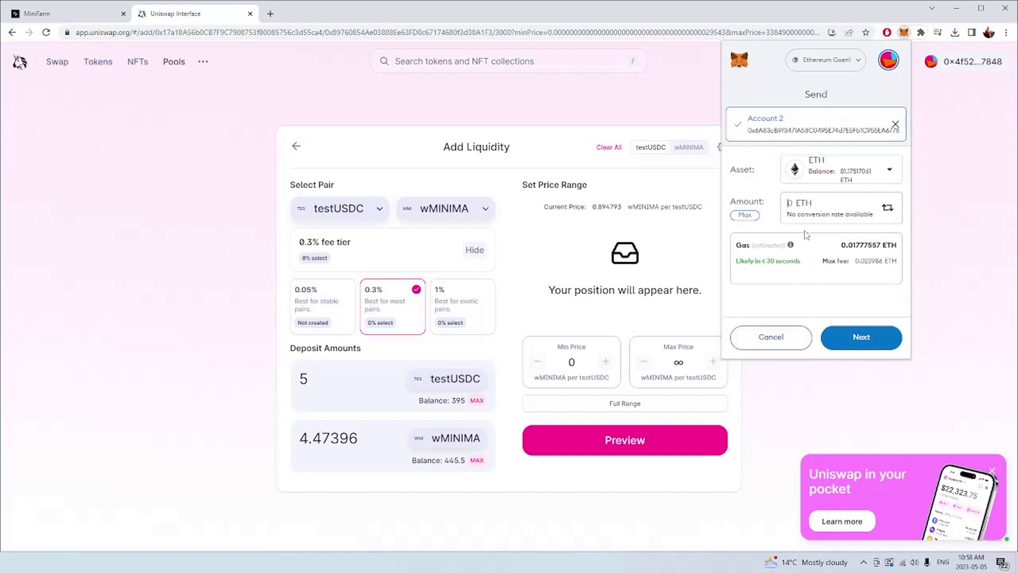
{"action": "type", "text": "5"}
{"action": "left_click", "coordinate": [855, 339]}
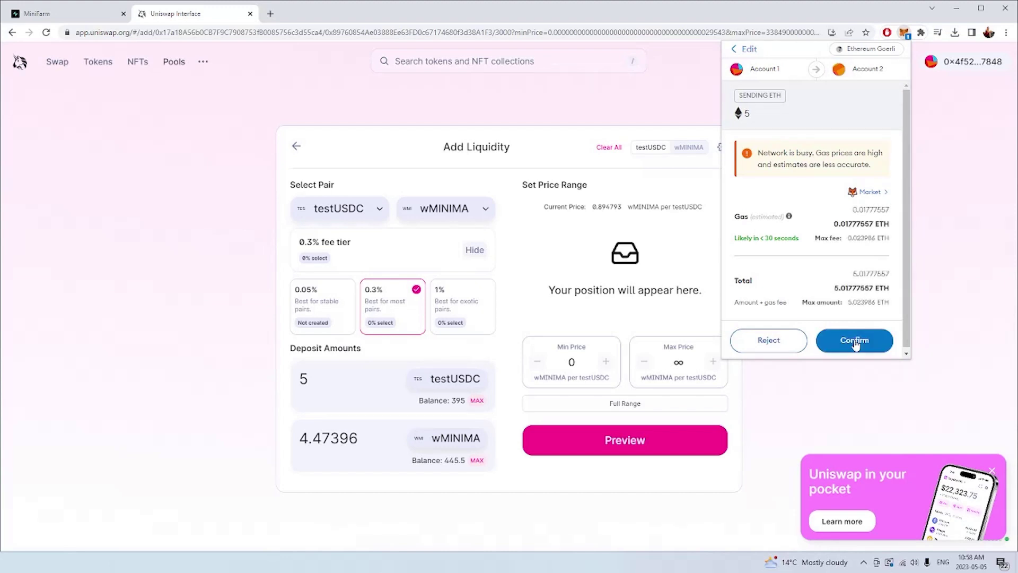
{"action": "left_click", "coordinate": [855, 340]}
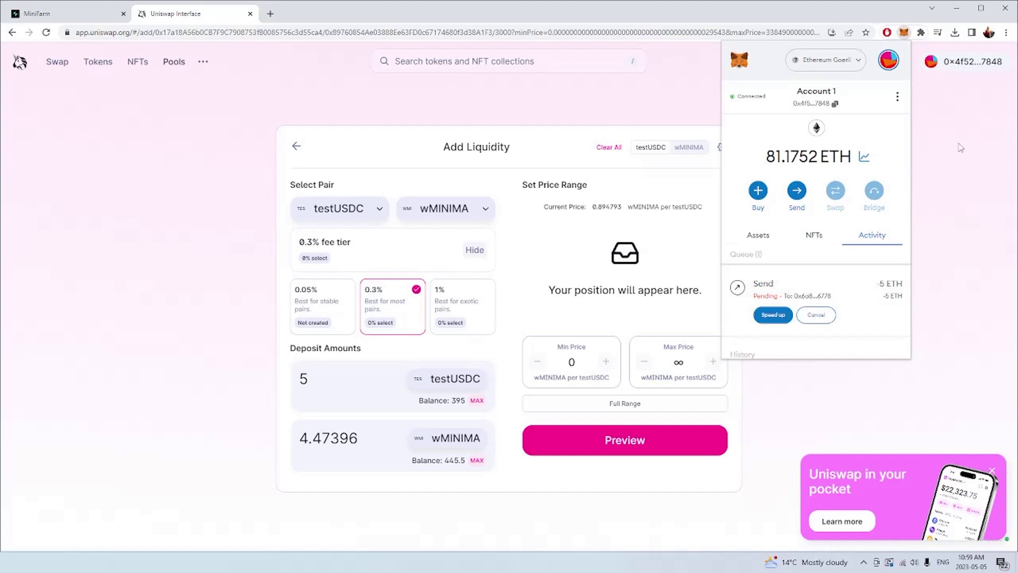
- Switch back to Account 2 and check its new 5.0219 ETH balance
{"action": "left_click", "coordinate": [889, 63]}
{"action": "left_click", "coordinate": [779, 166]}
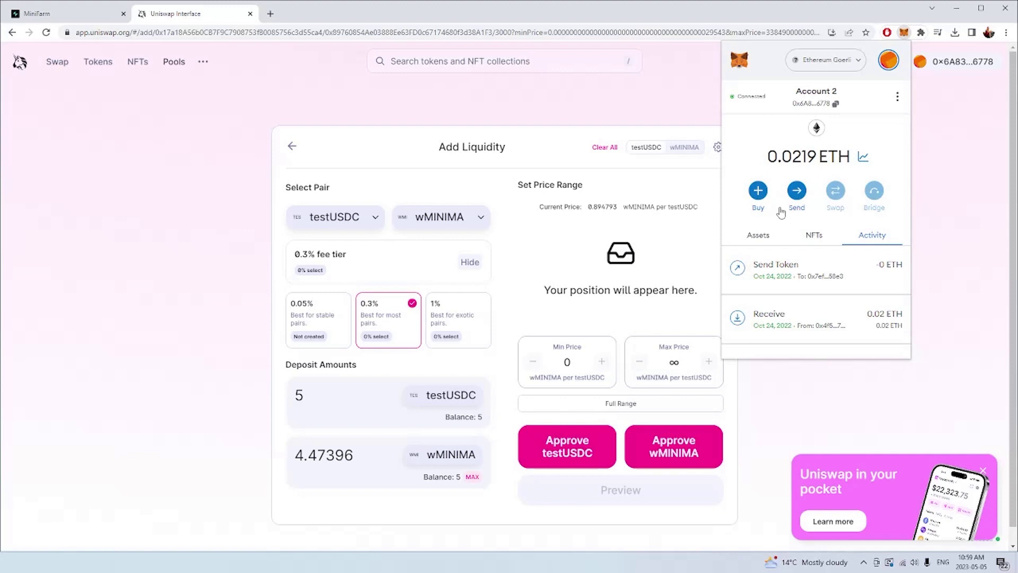
{"action": "left_click", "coordinate": [763, 246]}
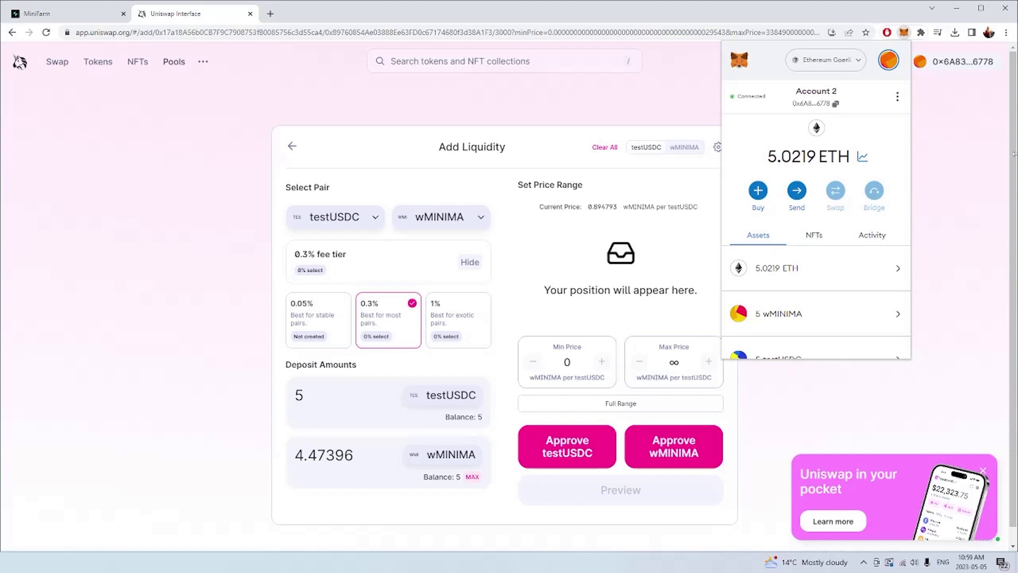
{"action": "left_click_drag", "start_coordinate": [767, 157], "coordinate": [816, 159]}
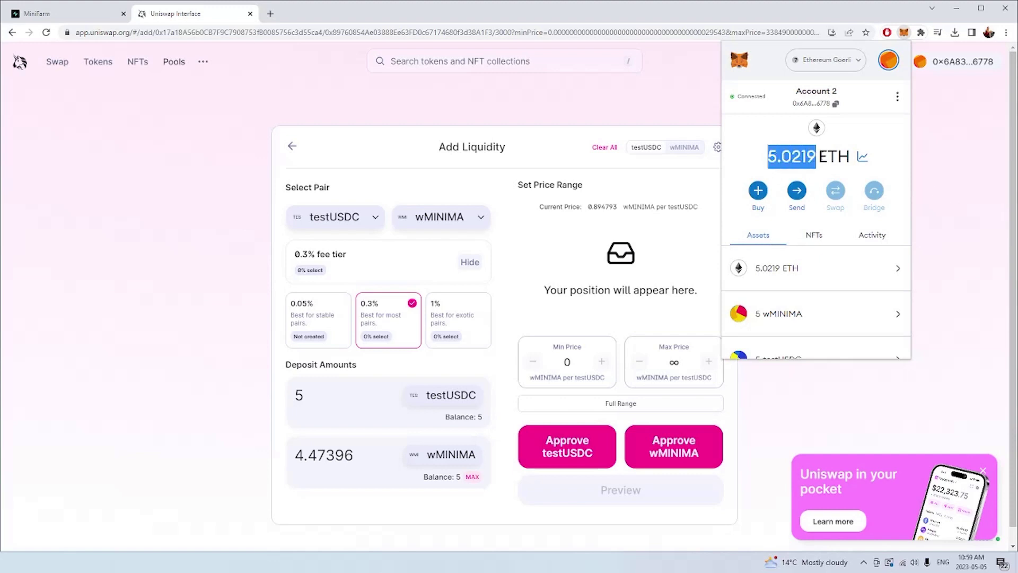
- Approve testUSDC spending and confirm the approval in MetaMask
{"action": "left_click", "coordinate": [820, 171]}
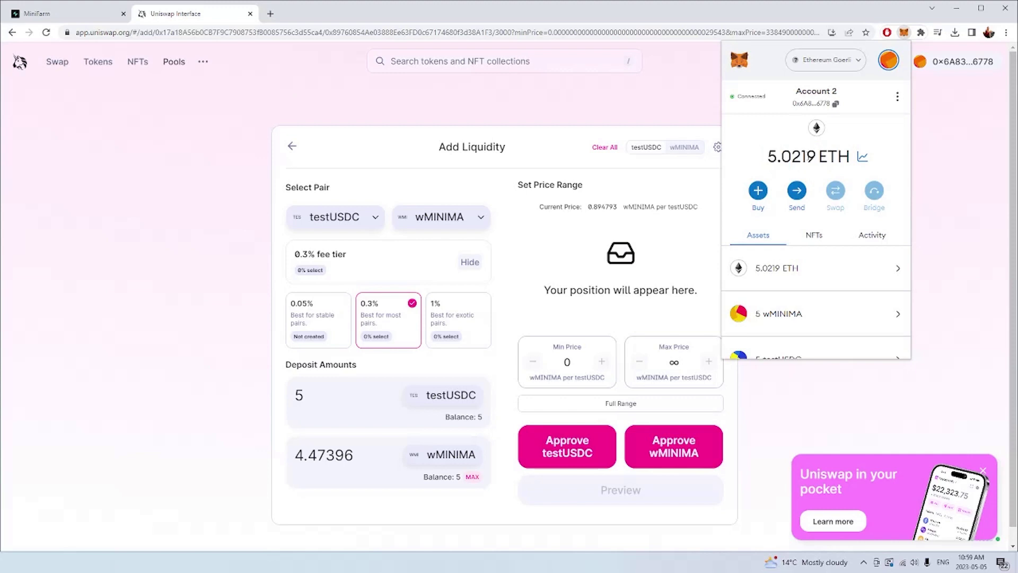
{"action": "left_click", "coordinate": [575, 452]}
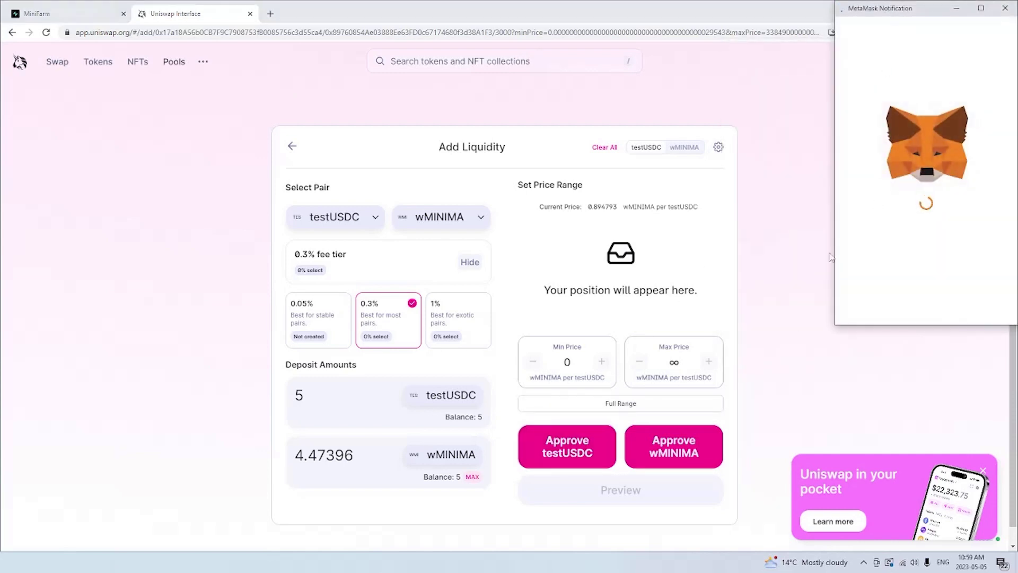
{"action": "scroll", "coordinate": [954, 242], "scroll_direction": "down", "scroll_amount": 2}
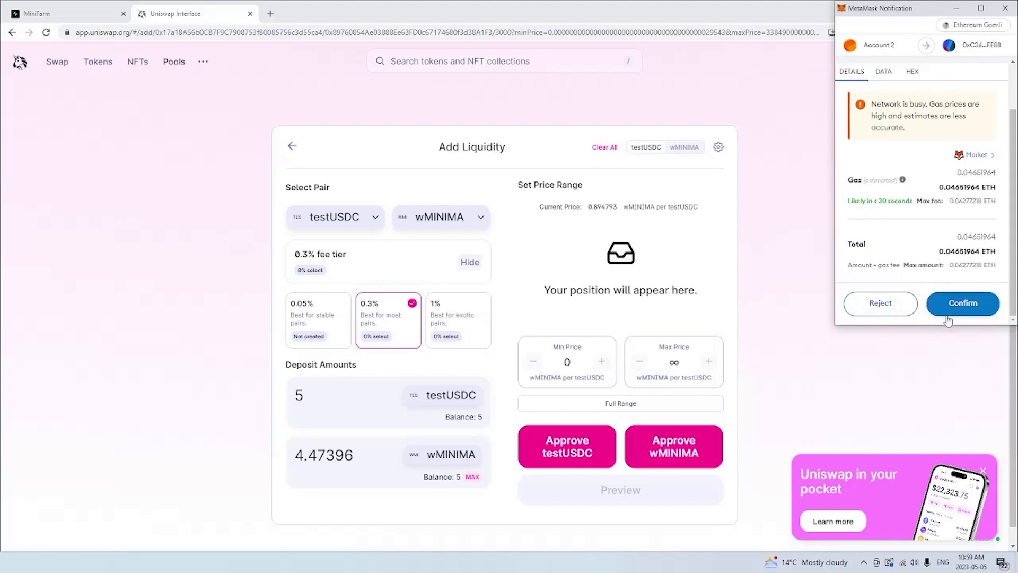
{"action": "left_click", "coordinate": [949, 312]}
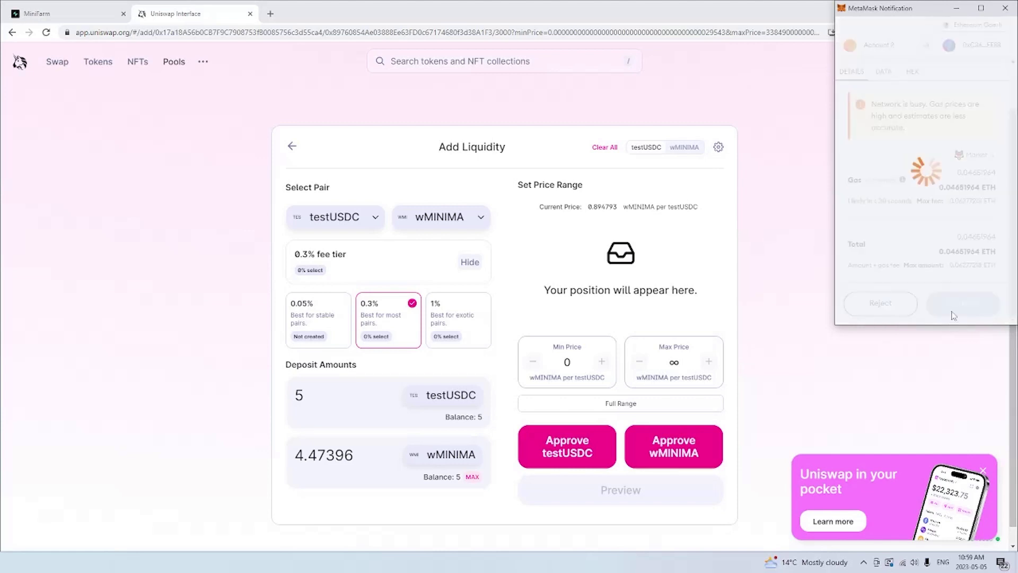
- Approve wMINIMA with a max spending cap, then preview the new position
{"action": "left_click", "coordinate": [658, 451]}
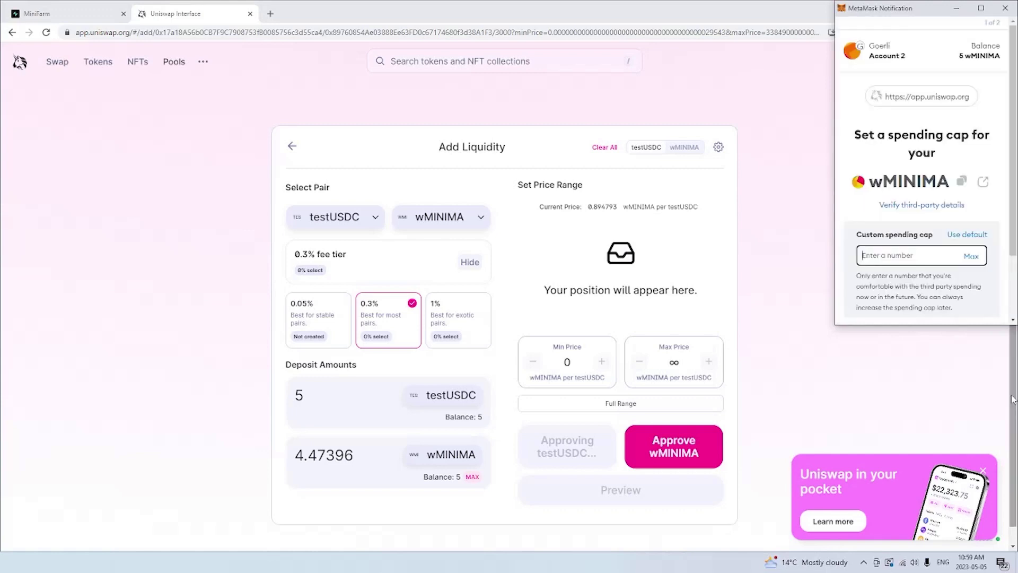
{"action": "left_click", "coordinate": [972, 258]}
{"action": "scroll", "coordinate": [972, 260], "scroll_direction": "down", "scroll_amount": 2}
{"action": "left_click", "coordinate": [960, 307]}
{"action": "scroll", "coordinate": [959, 308], "scroll_direction": "down", "scroll_amount": 2}
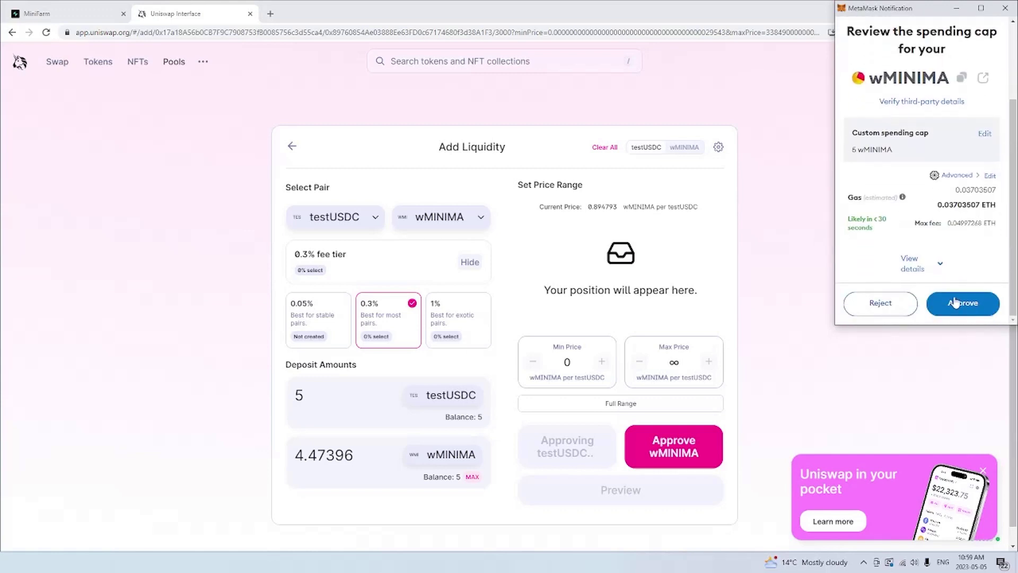
{"action": "left_click", "coordinate": [959, 308]}
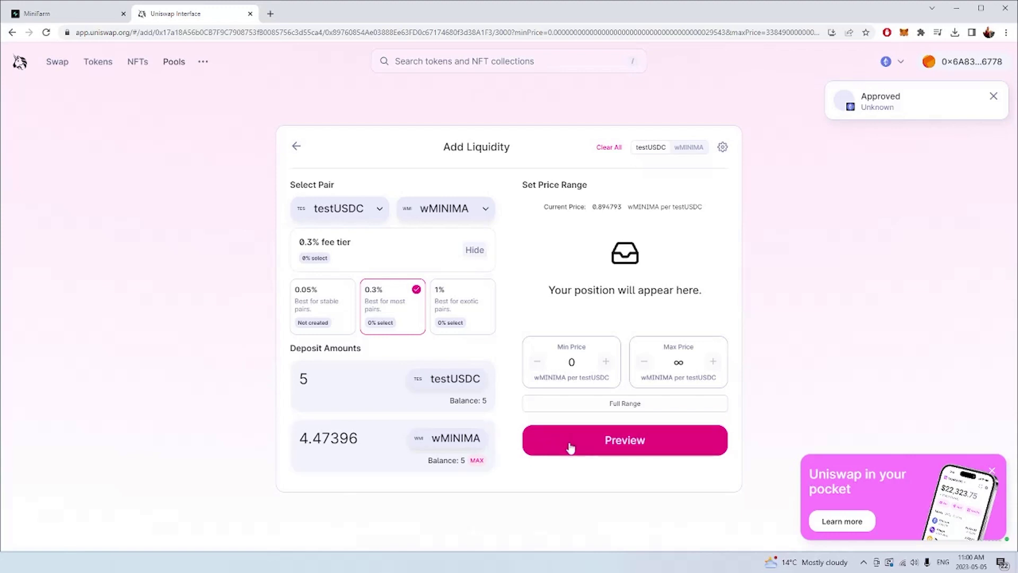
{"action": "left_click", "coordinate": [571, 448]}
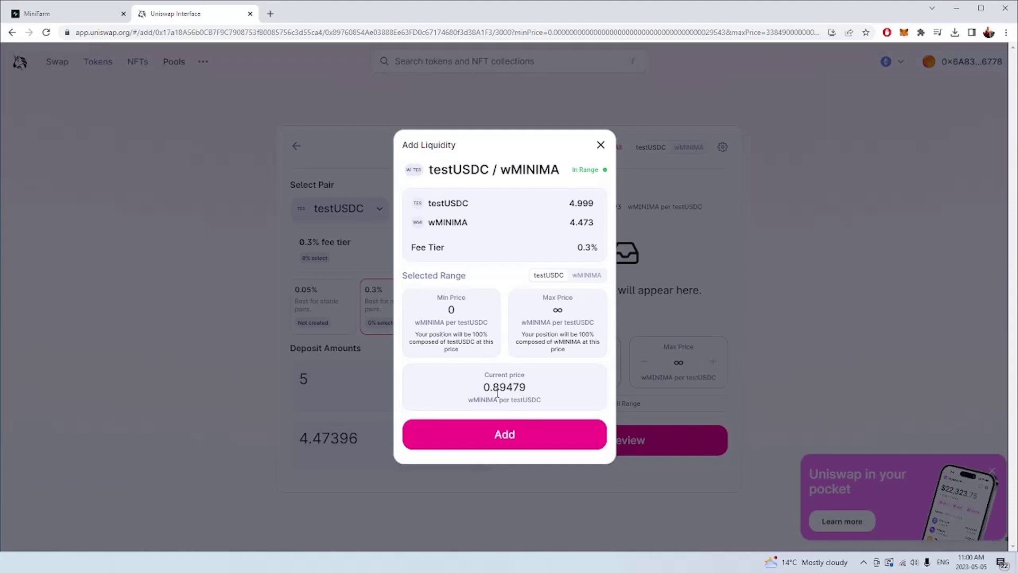
- Add the liquidity, confirm the mint transaction in MetaMask, and dismiss the submitted notice
{"action": "left_click", "coordinate": [490, 436]}
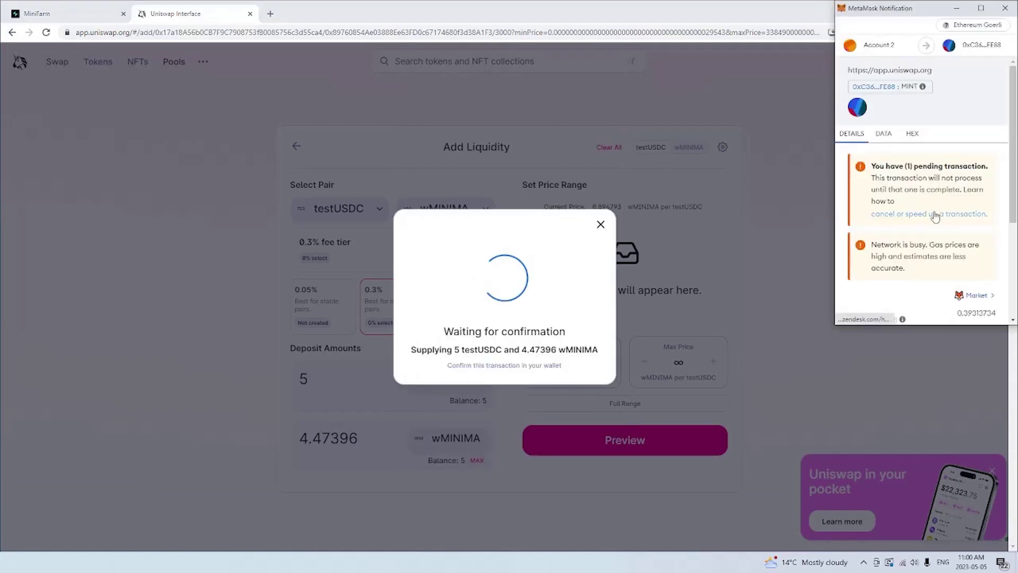
{"action": "scroll", "coordinate": [936, 216], "scroll_direction": "down", "scroll_amount": 3}
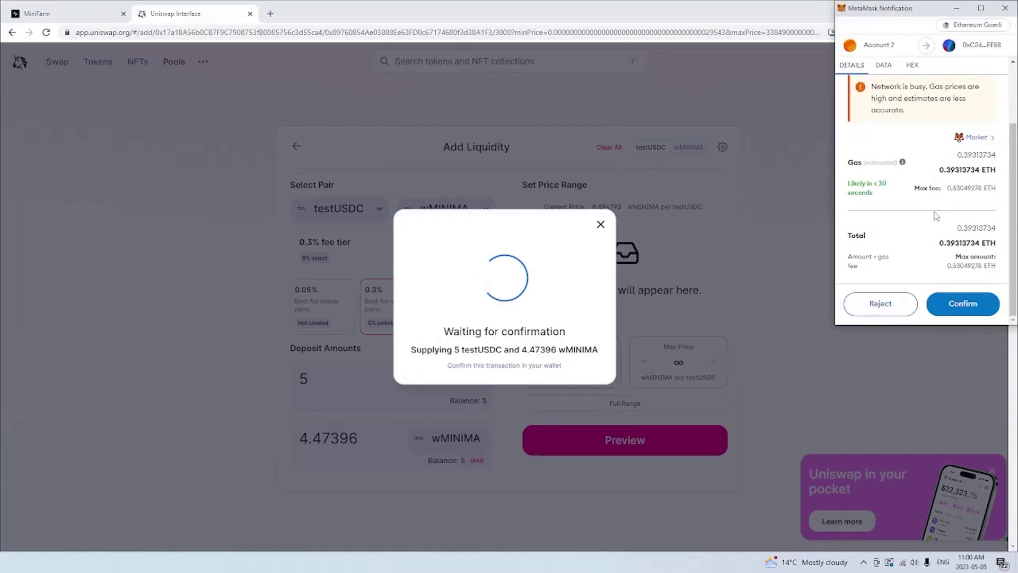
{"action": "left_click", "coordinate": [957, 304]}
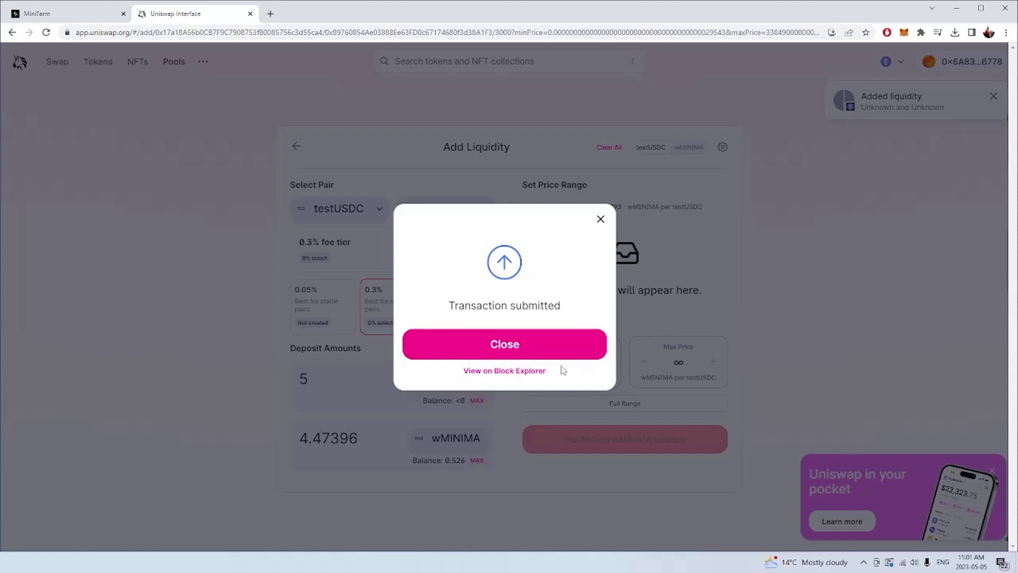
{"action": "left_click", "coordinate": [530, 347]}
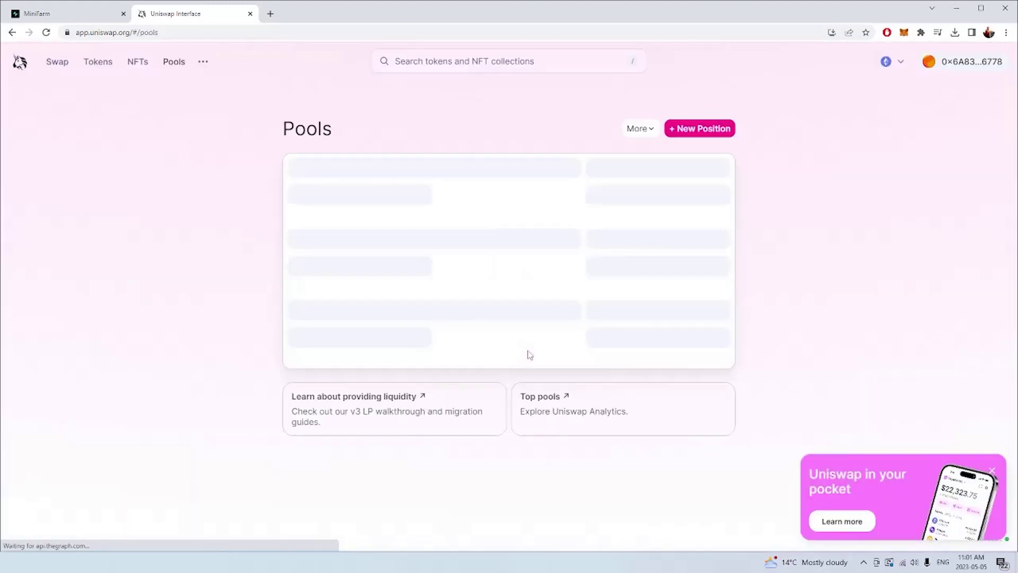
- Return to MiniFarm and reload twice until token 66195 appears in the staking table
{"action": "left_click", "coordinate": [100, 14]}
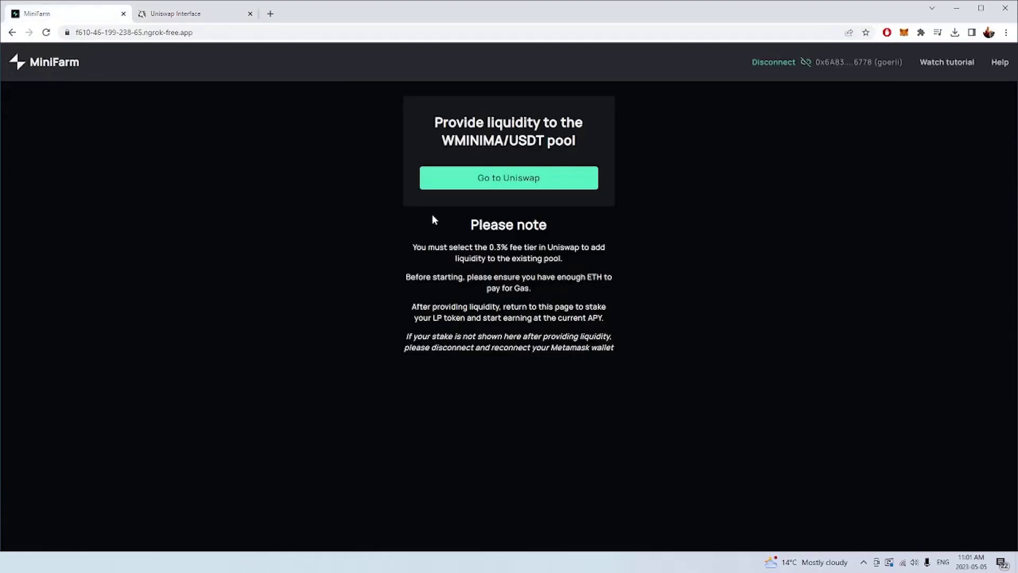
{"action": "left_click", "coordinate": [46, 33]}
{"action": "left_click", "coordinate": [46, 32]}
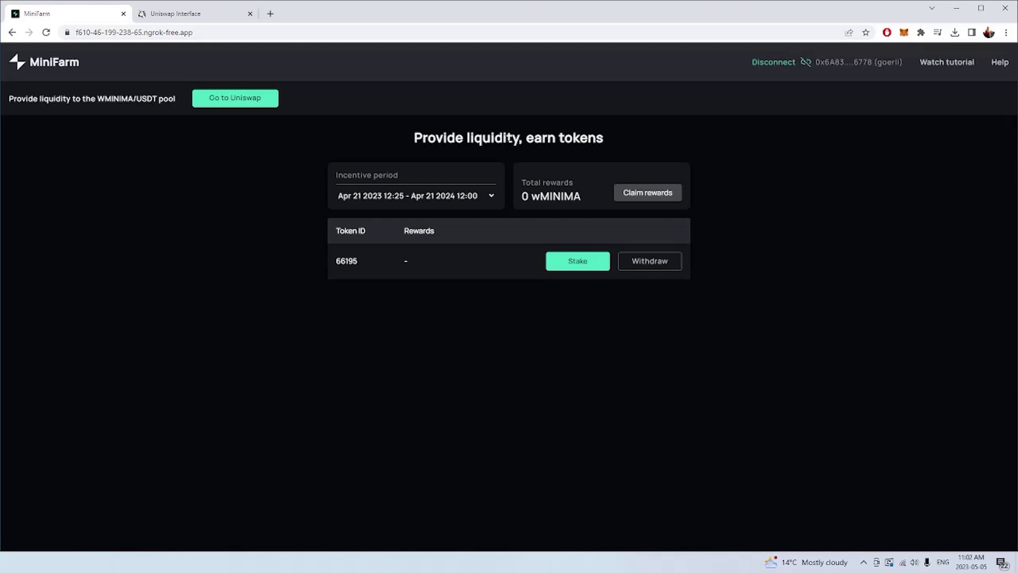
- Keep the Apr 21 2023 – Apr 21 2024 incentive period selected and mark token ID 66195
{"action": "left_click", "coordinate": [358, 195]}
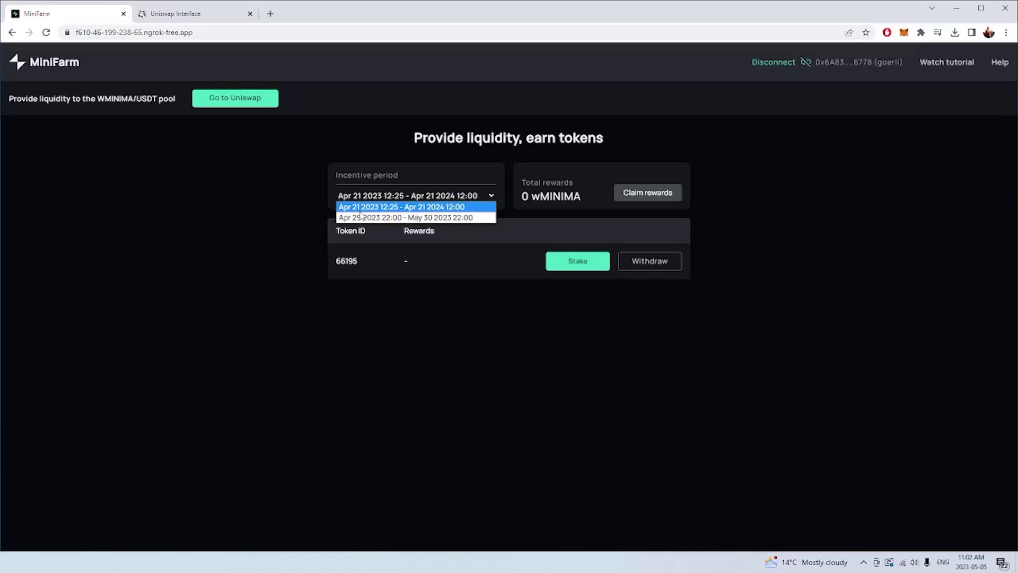
{"action": "left_click", "coordinate": [236, 321]}
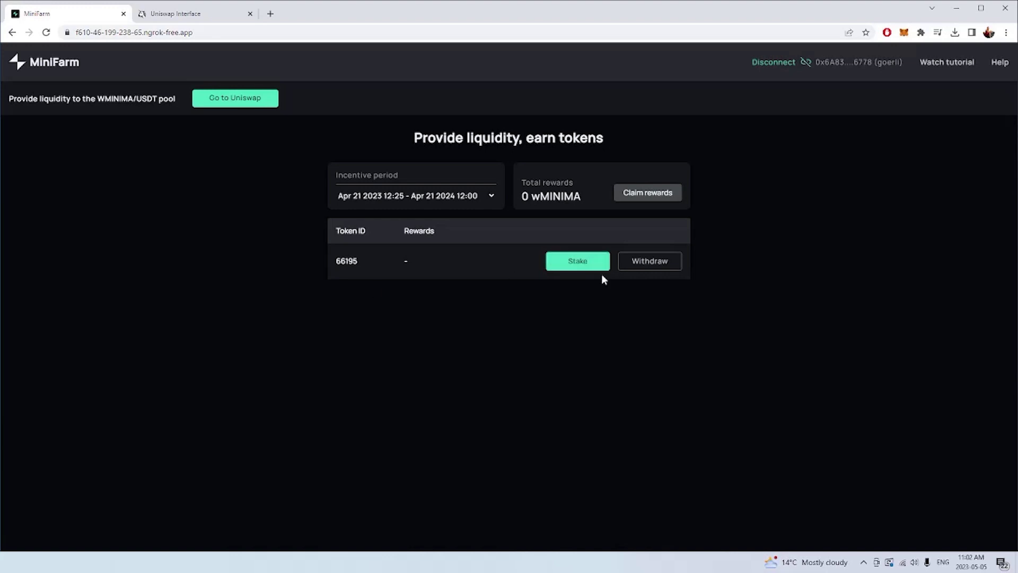
{"action": "left_click_drag", "start_coordinate": [335, 264], "coordinate": [362, 263]}
- Open token 66195's position on Uniswap, then return and check its 0 wMINIMA rewards
{"action": "left_click", "coordinate": [365, 272]}
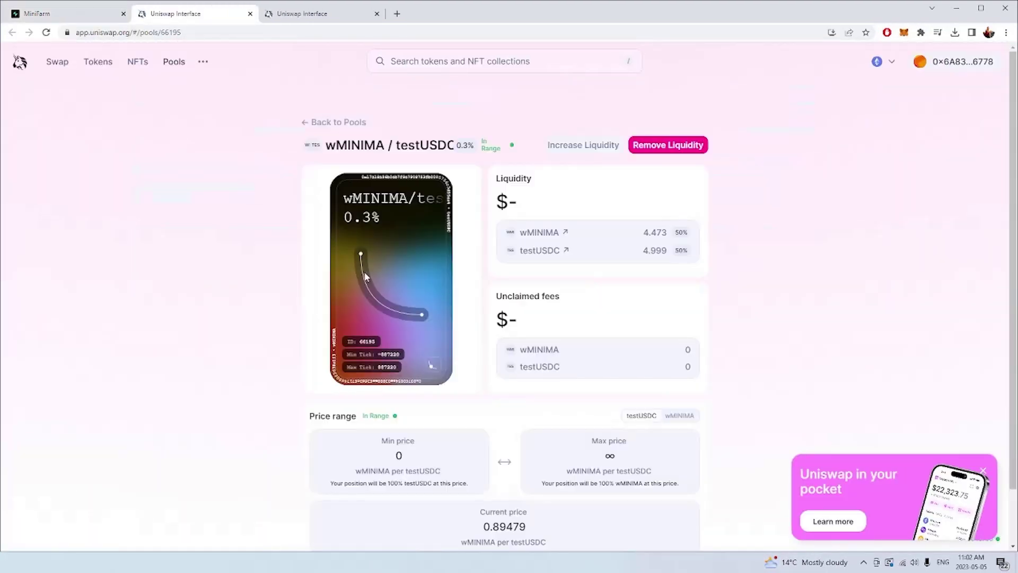
{"action": "left_click", "coordinate": [66, 12]}
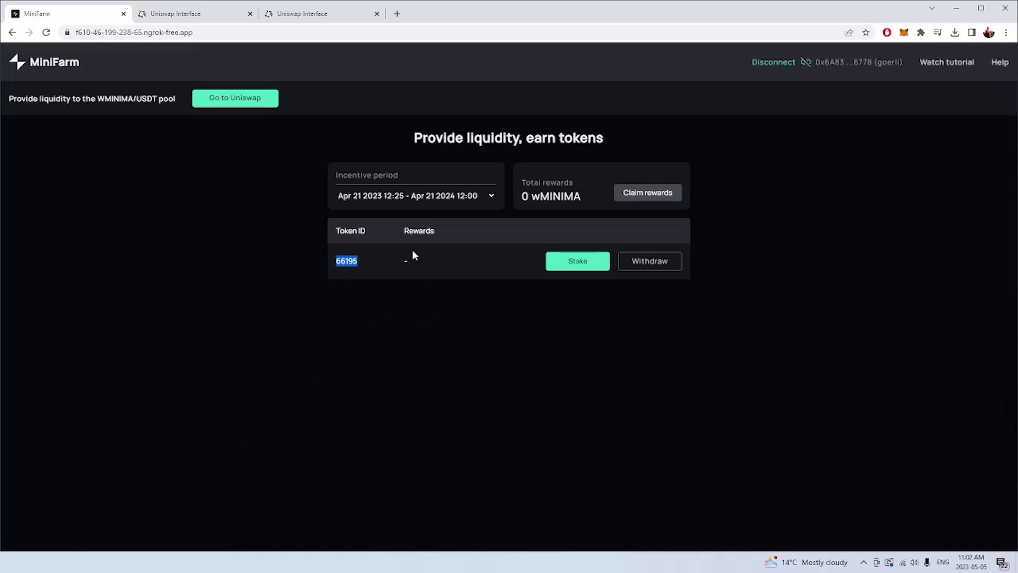
{"action": "double_click", "coordinate": [419, 230]}
{"action": "left_click_drag", "start_coordinate": [521, 197], "coordinate": [593, 190]}
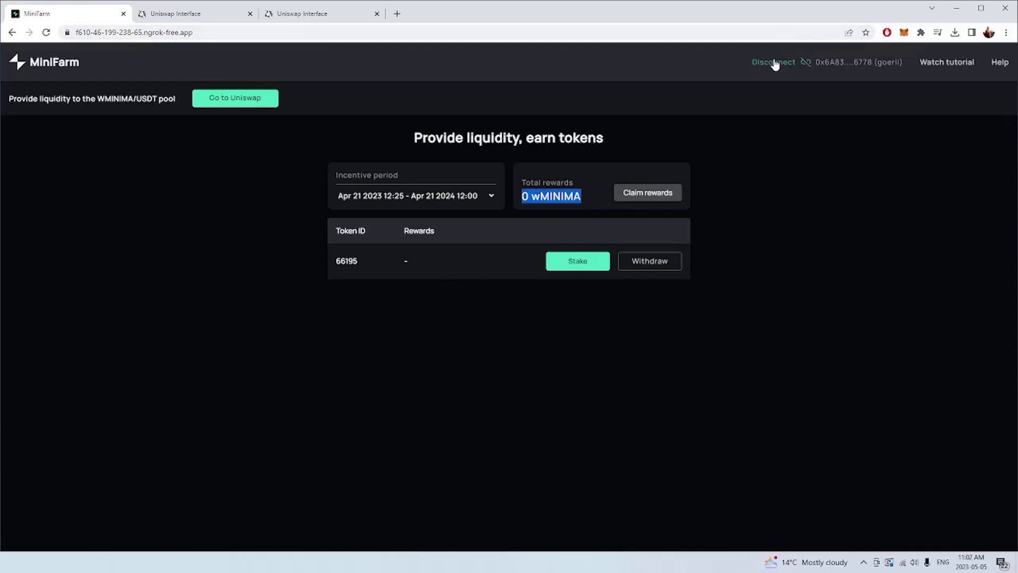
- Approve LP NFT 66195 for MiniFarm, confirm it in MetaMask and check the pending transaction
{"action": "left_click", "coordinate": [578, 261]}
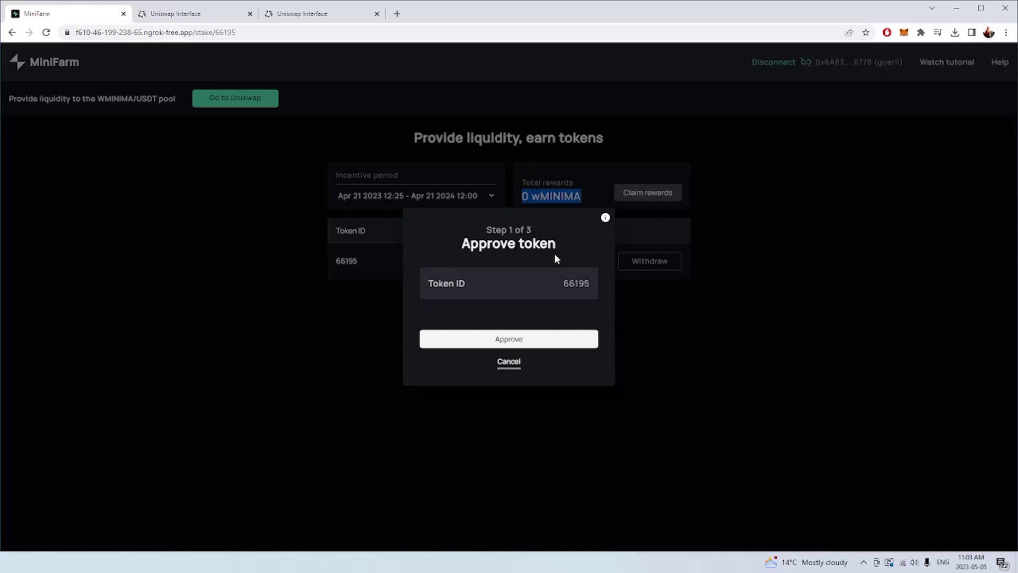
{"action": "left_click", "coordinate": [450, 341]}
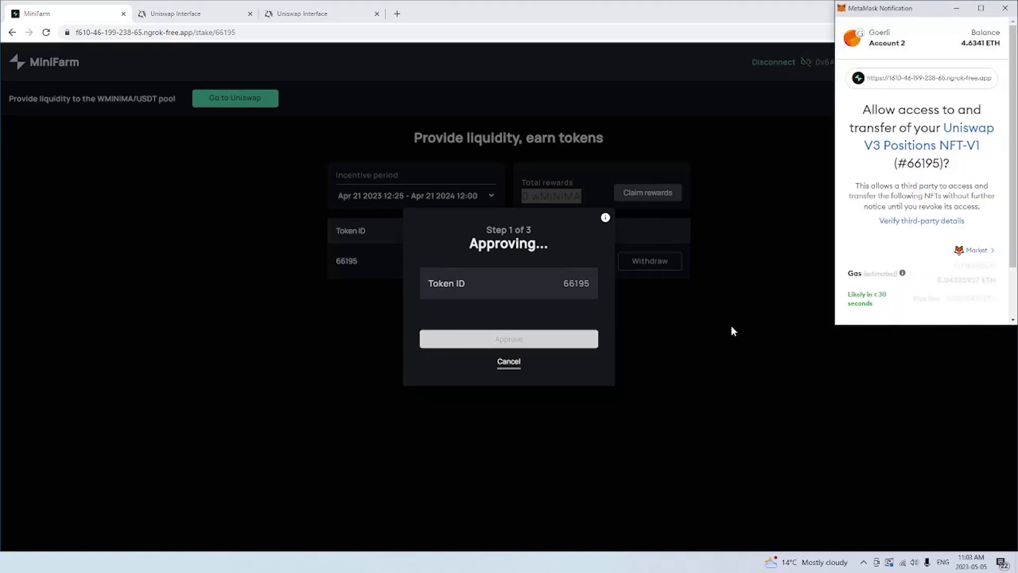
{"action": "scroll", "coordinate": [901, 170], "scroll_direction": "down", "scroll_amount": 1}
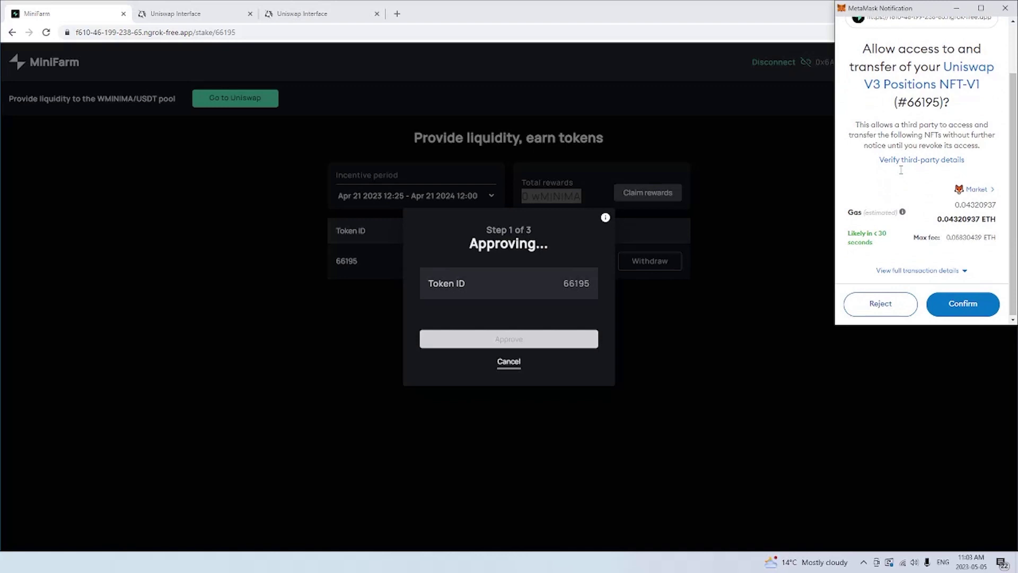
{"action": "left_click", "coordinate": [983, 307]}
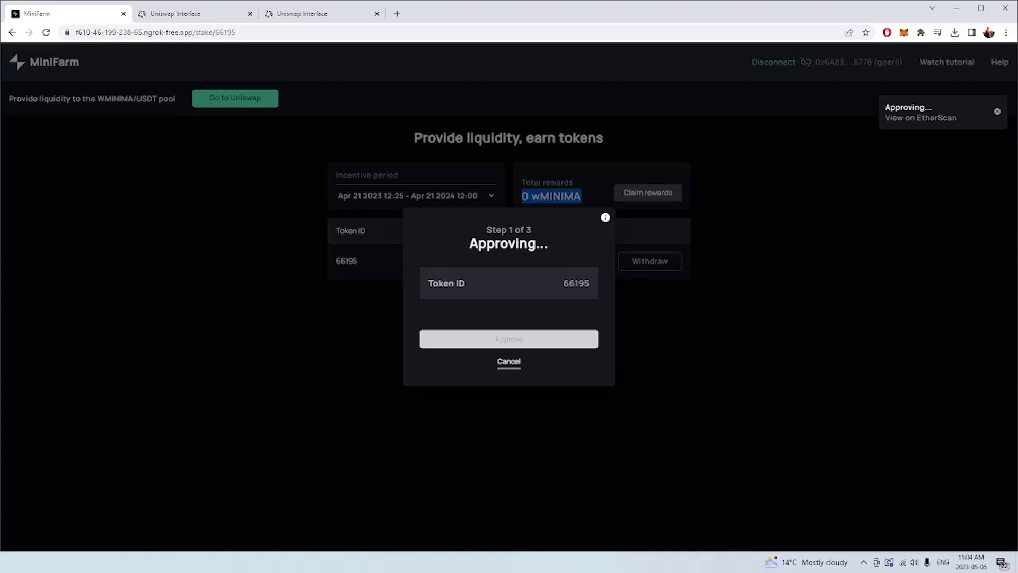
{"action": "left_click", "coordinate": [901, 32]}
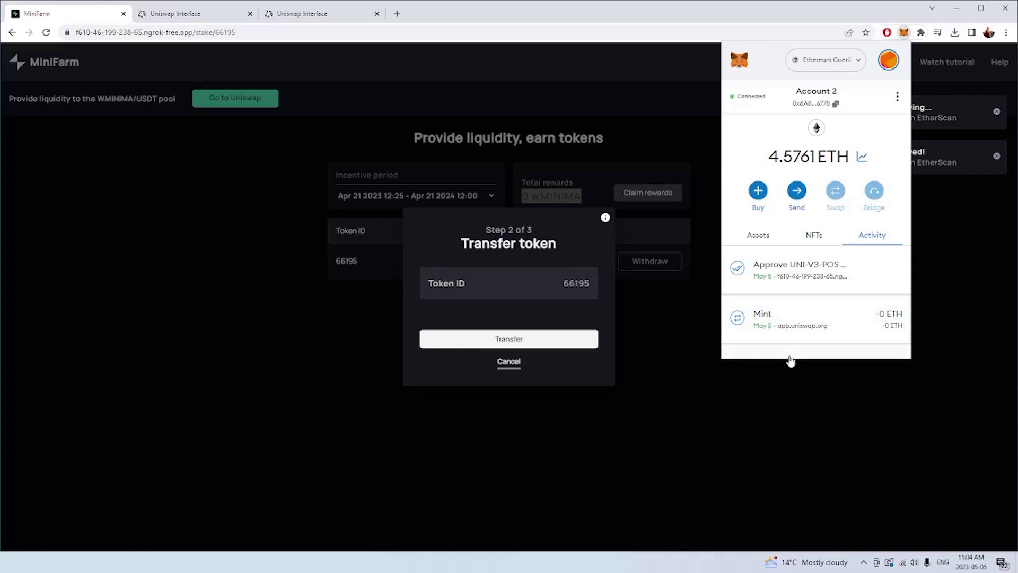
- Transfer position NFT 66195 to MiniFarm and confirm the transfer in MetaMask
{"action": "left_click", "coordinate": [452, 309]}
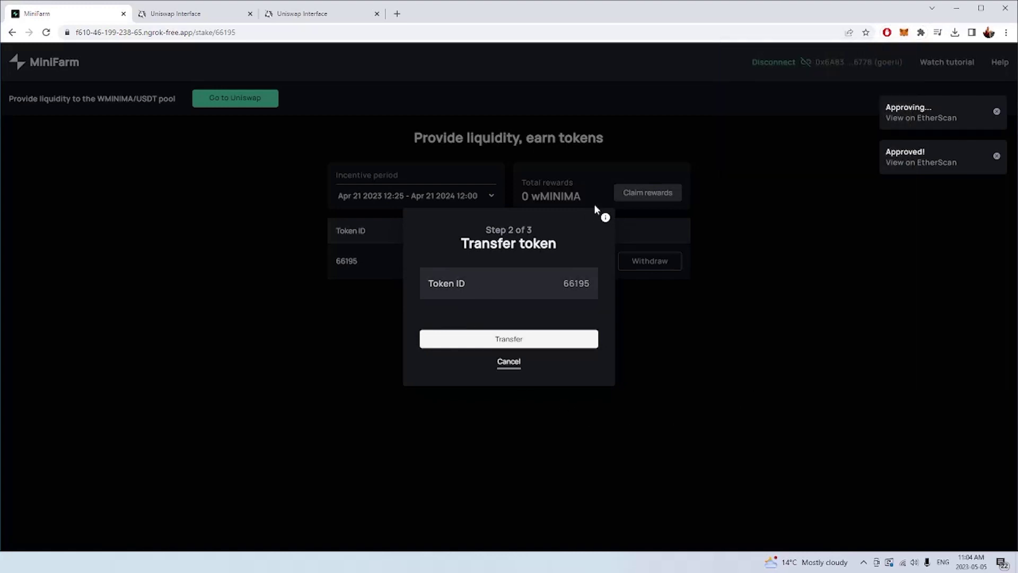
{"action": "left_click", "coordinate": [453, 339]}
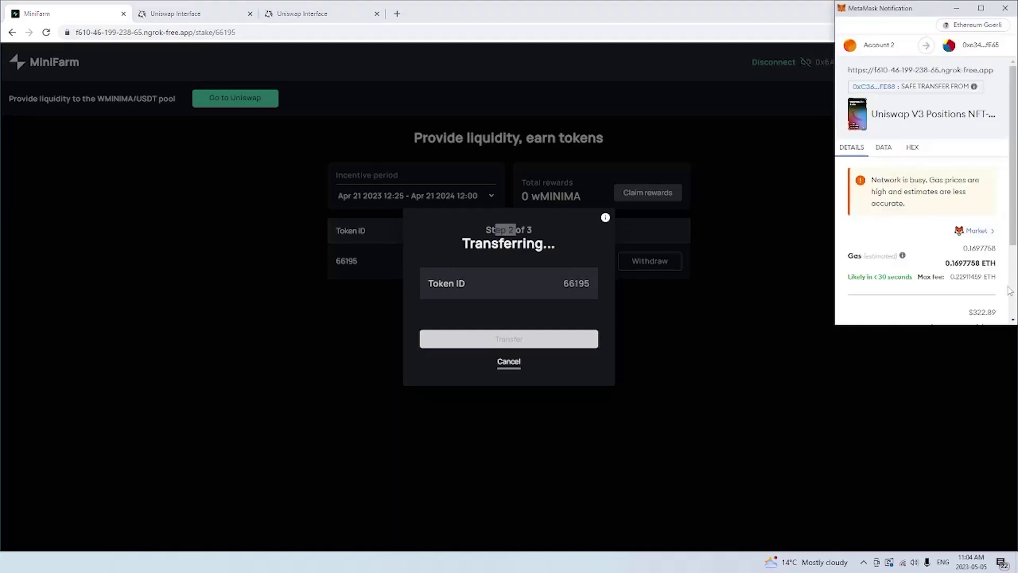
{"action": "scroll", "coordinate": [910, 263], "scroll_direction": "down", "scroll_amount": 3}
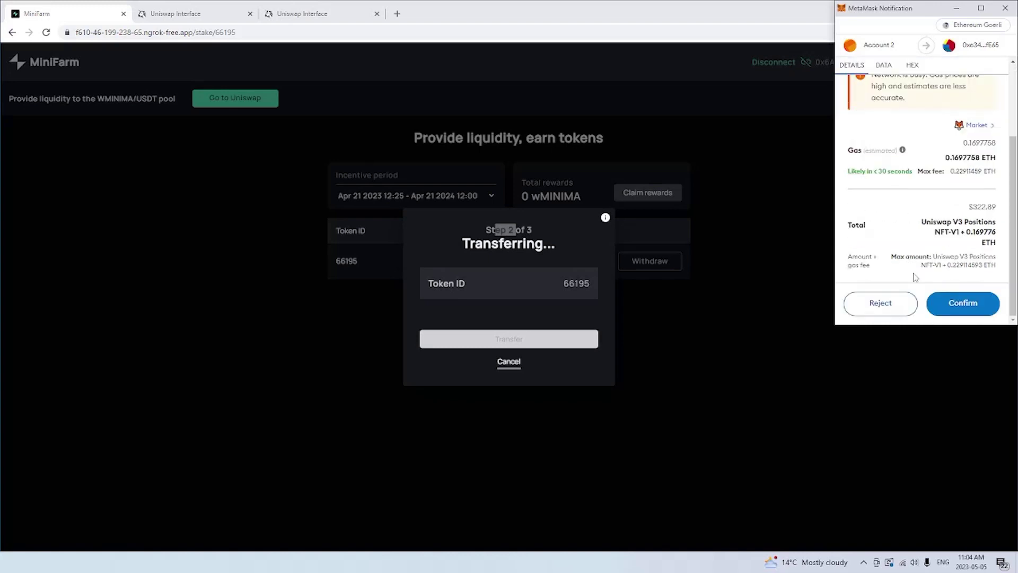
{"action": "left_click", "coordinate": [946, 303]}
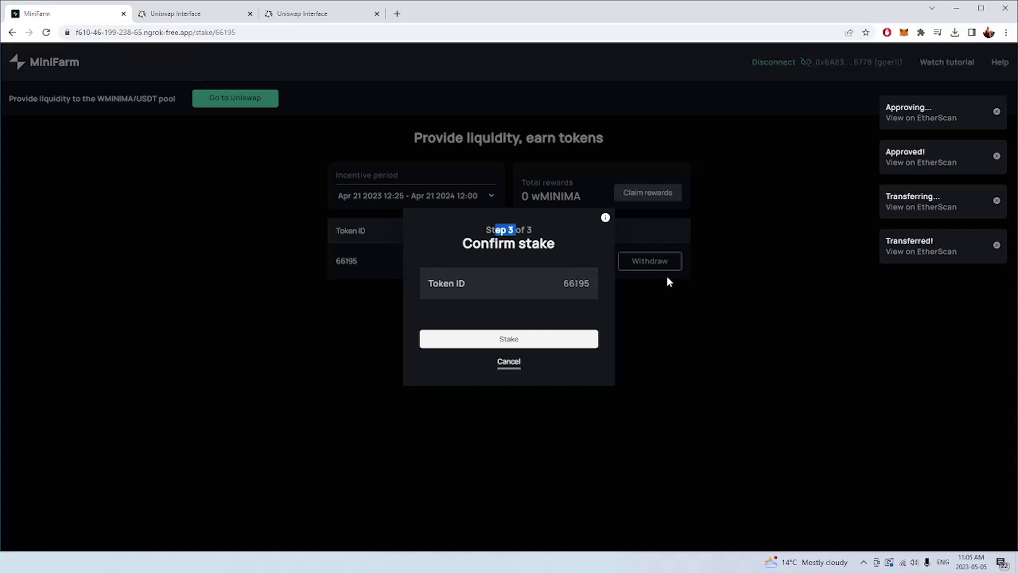
- Stake the transferred token 66195 and confirm the staking transaction in MetaMask
{"action": "left_click", "coordinate": [533, 345]}
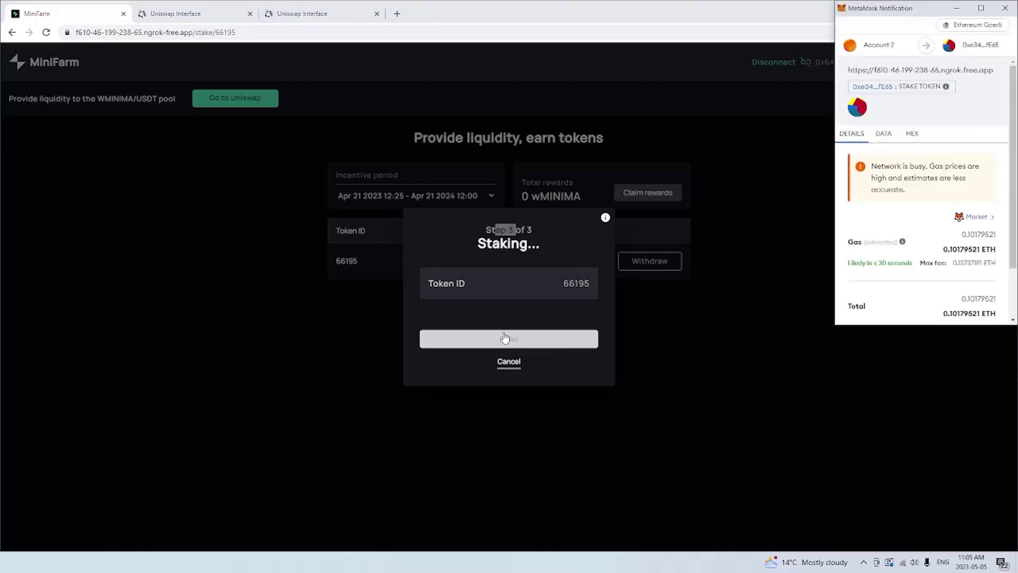
{"action": "scroll", "coordinate": [883, 220], "scroll_direction": "down", "scroll_amount": 2}
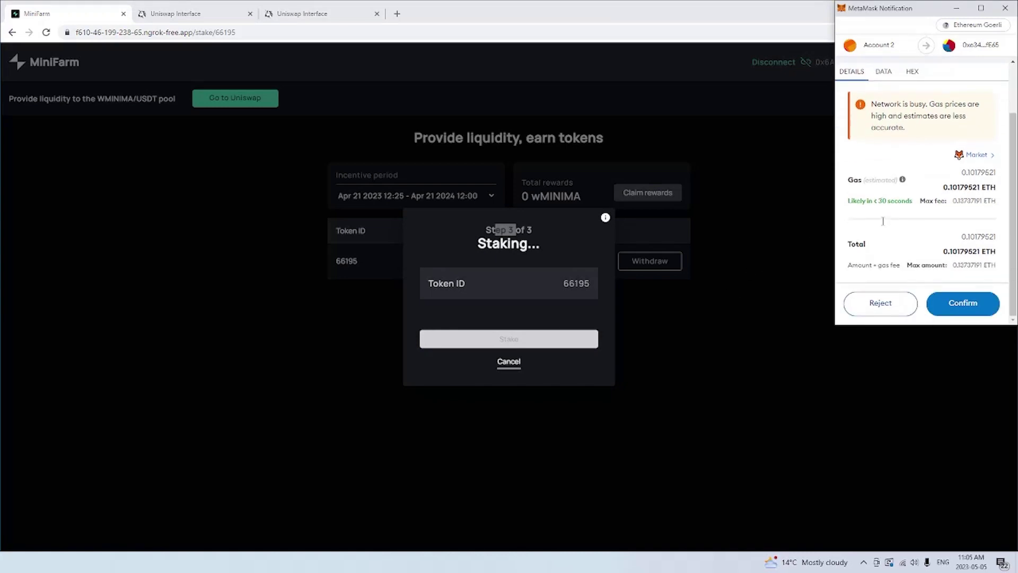
{"action": "left_click", "coordinate": [969, 303]}
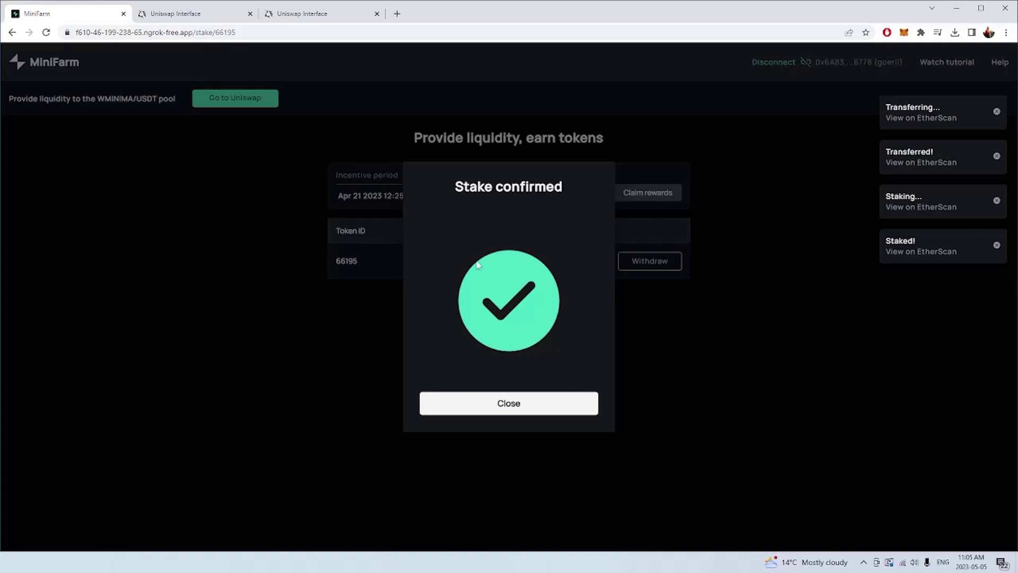
- Close the Stake confirmed dialog so token 66195's farm row shows Unstake
{"action": "left_click", "coordinate": [551, 405]}
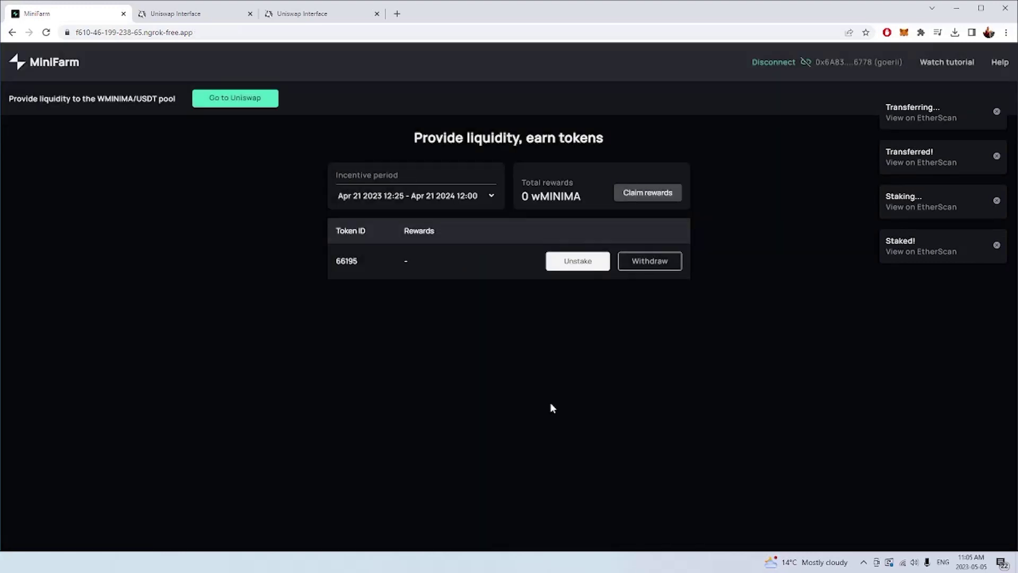